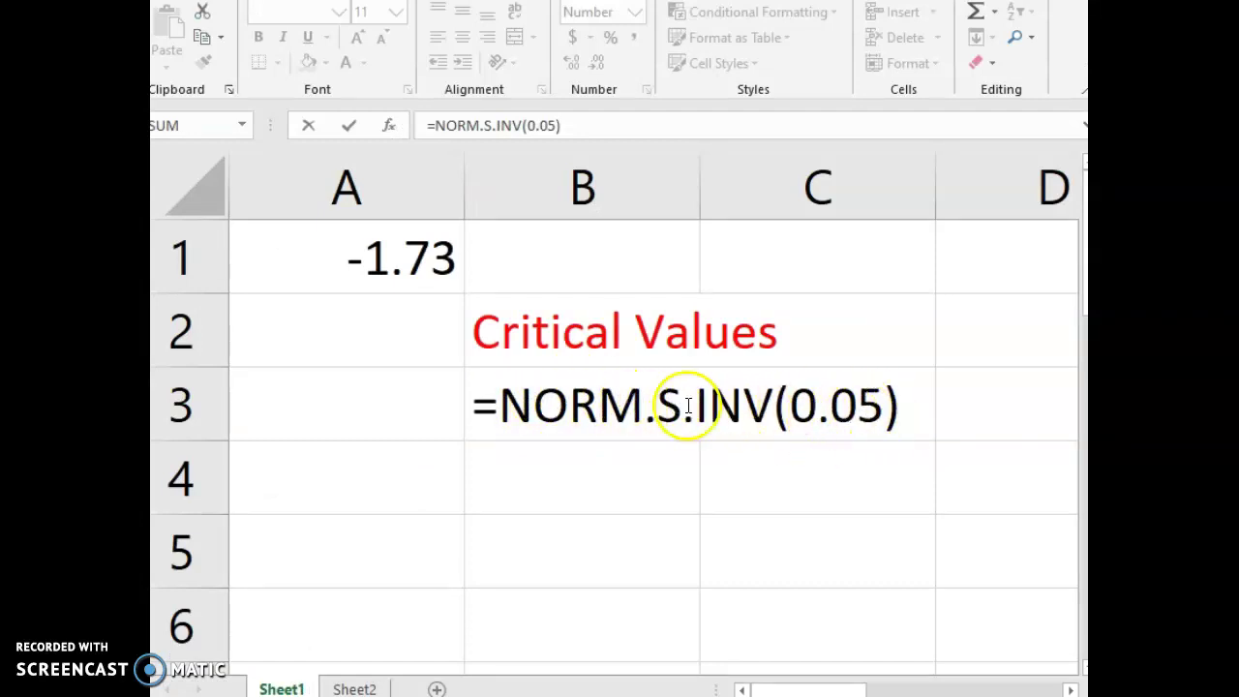
Evaluate =NORM.S.INV(0.05) in B3 to get the left-tail critical value -1.64
{"action": "double_click", "coordinate": [620, 402]}
{"action": "key", "text": "Return"}
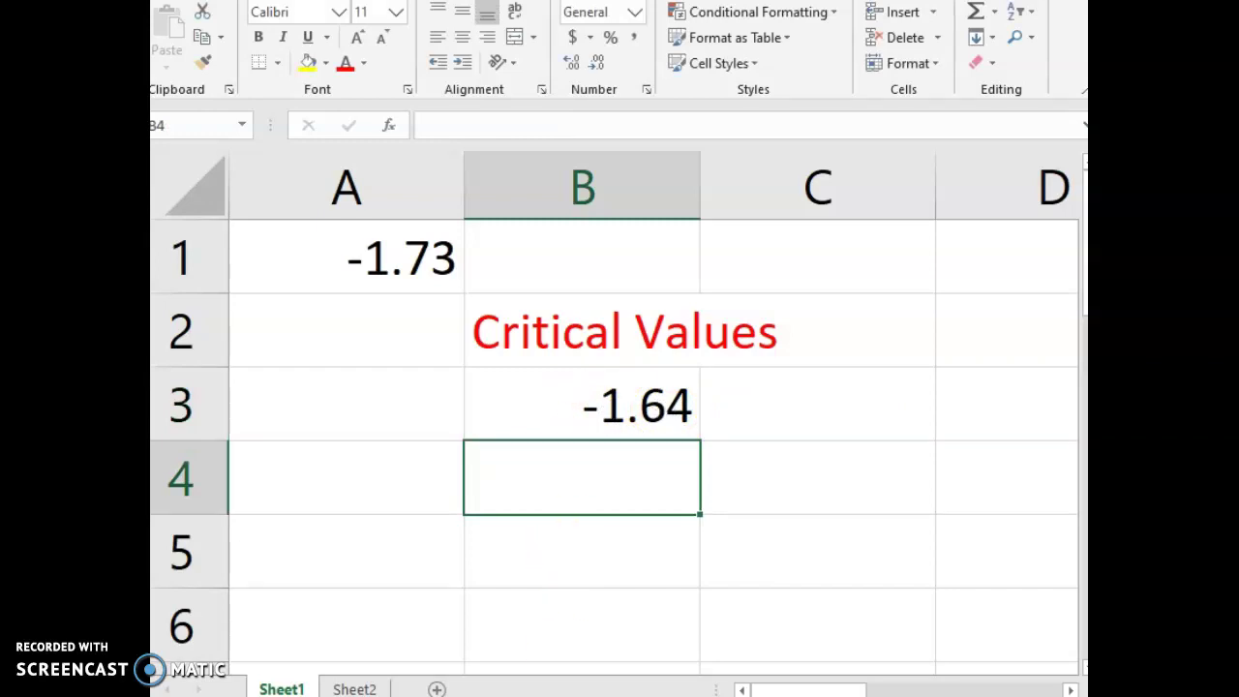
{"action": "key", "text": "alt+Tab"}
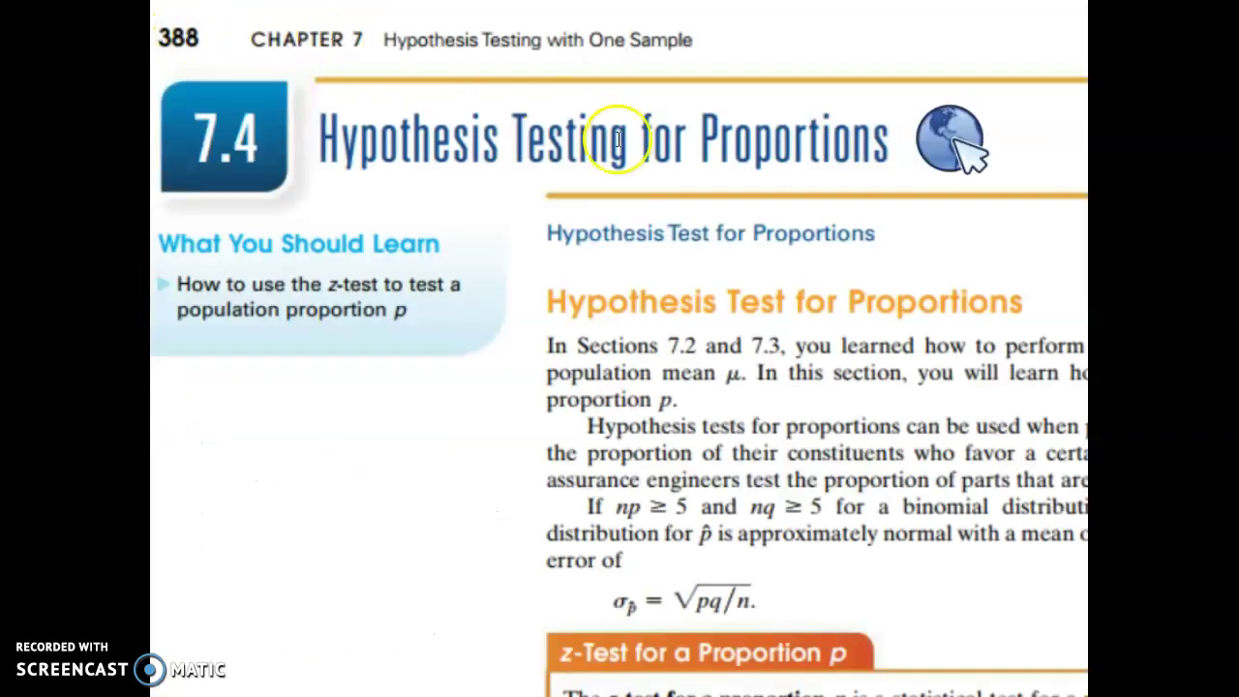
Scroll the textbook down to the z-Test for a Proportion formula box
{"action": "scroll", "coordinate": [807, 339], "scroll_direction": "down", "scroll_amount": 4}
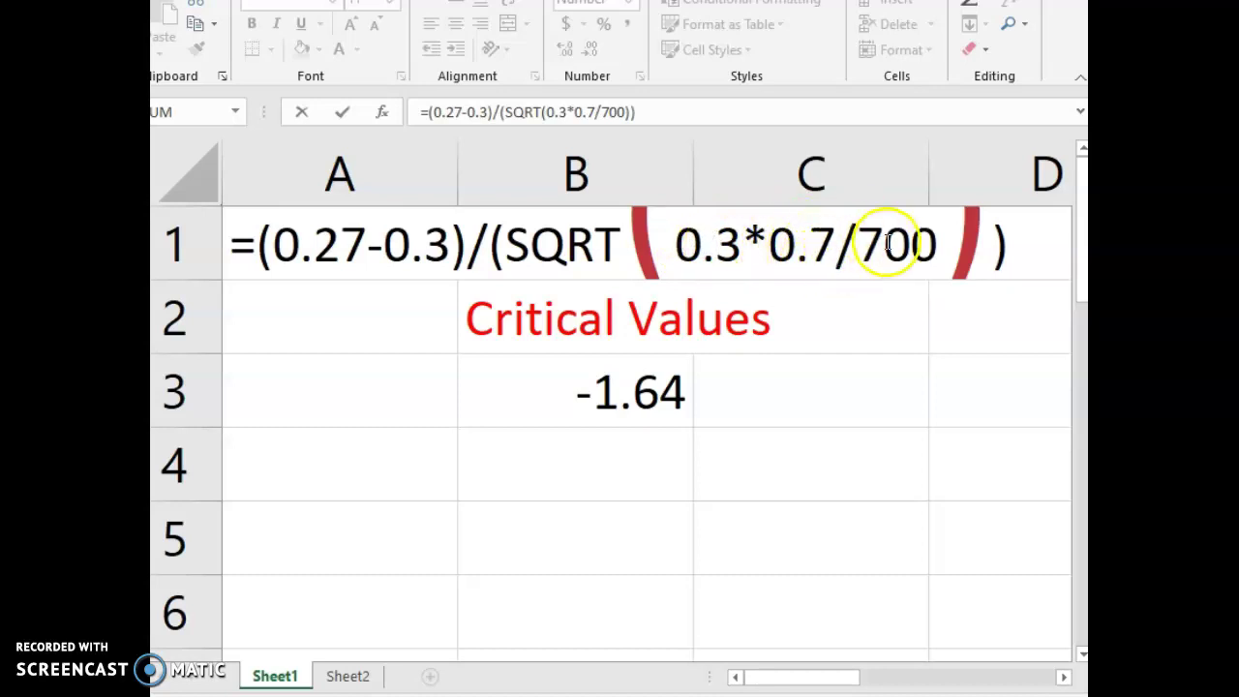
Evaluate =(0.27-0.3)/(SQRT(0.3*0.7/700)) in A1, giving the test statistic -1.73
{"action": "double_click", "coordinate": [361, 240]}
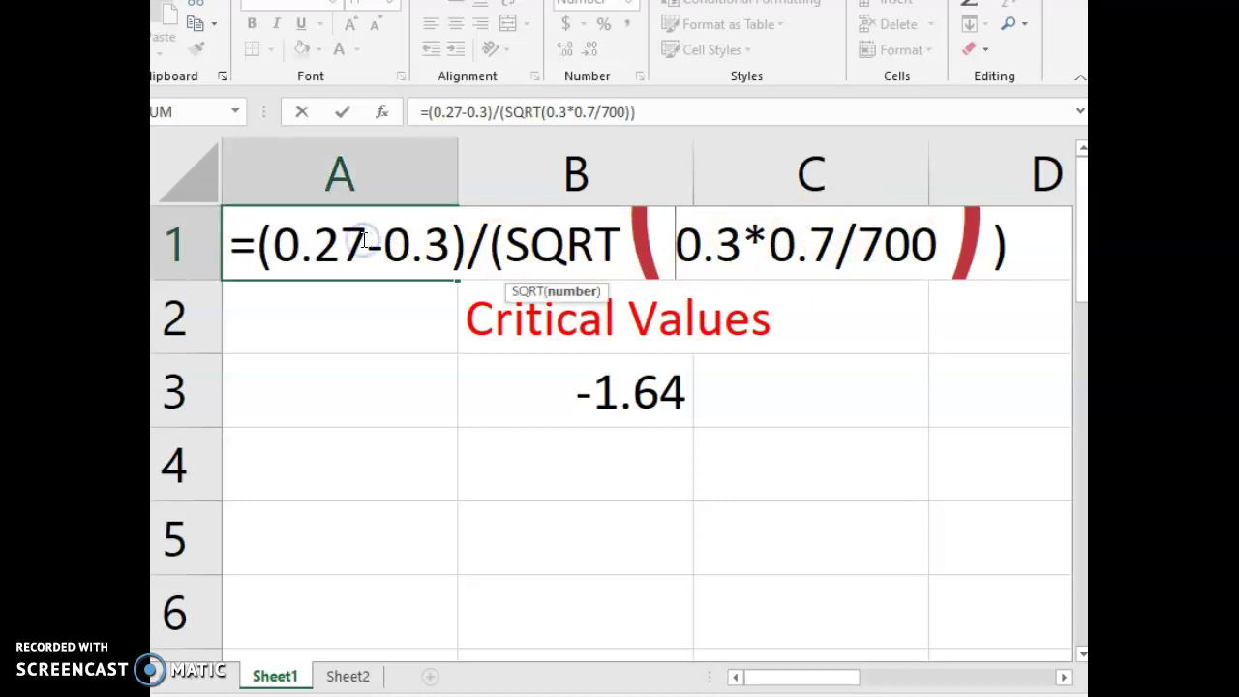
{"action": "key", "text": "Return"}
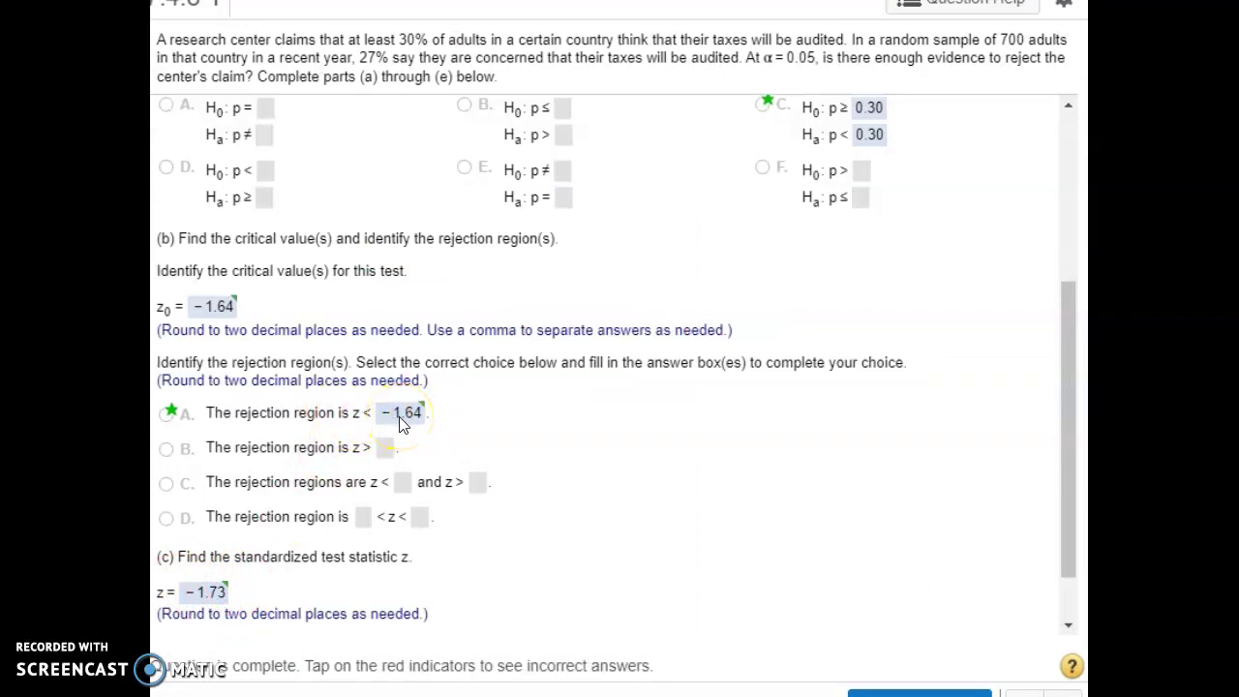
Scroll to part (d) and highlight the 'at least' wording of the tax-audit claim
{"action": "scroll", "coordinate": [402, 424], "scroll_direction": "down", "scroll_amount": 1}
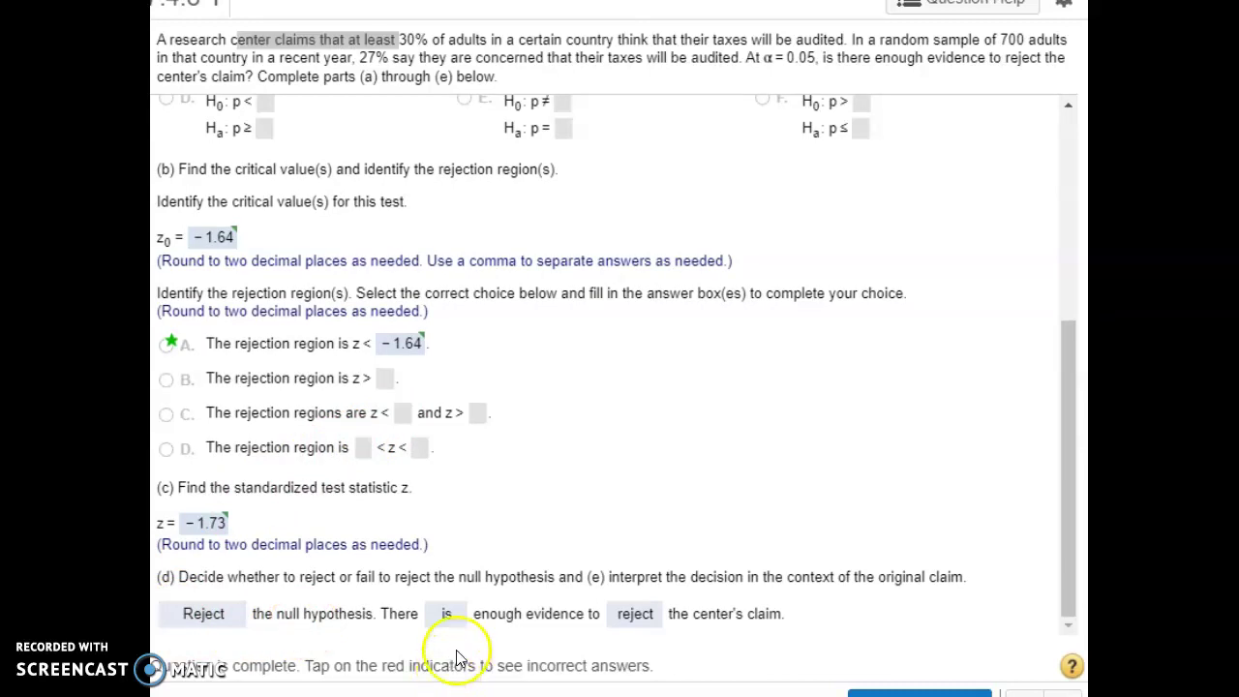
{"action": "left_click_drag", "start_coordinate": [236, 40], "coordinate": [399, 46]}
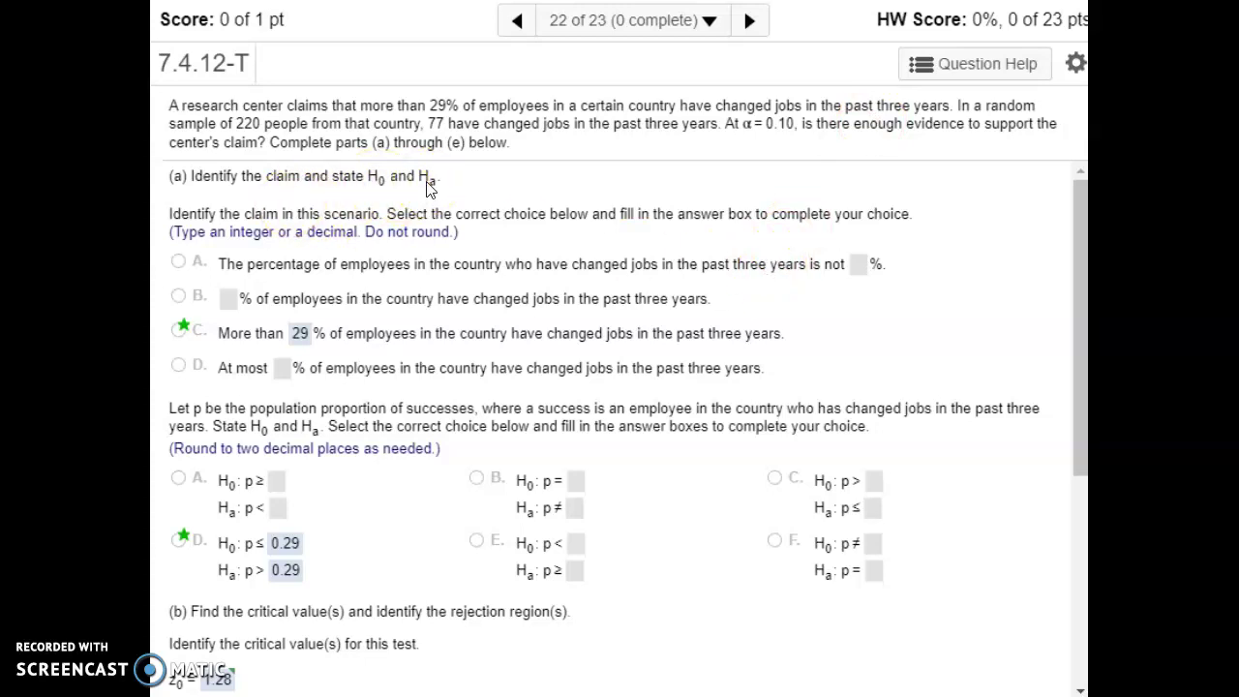
Highlight 'more than' in the 7.4.12-T job-change claim
{"action": "left_click", "coordinate": [363, 104]}
{"action": "left_click_drag", "start_coordinate": [363, 103], "coordinate": [443, 109]}
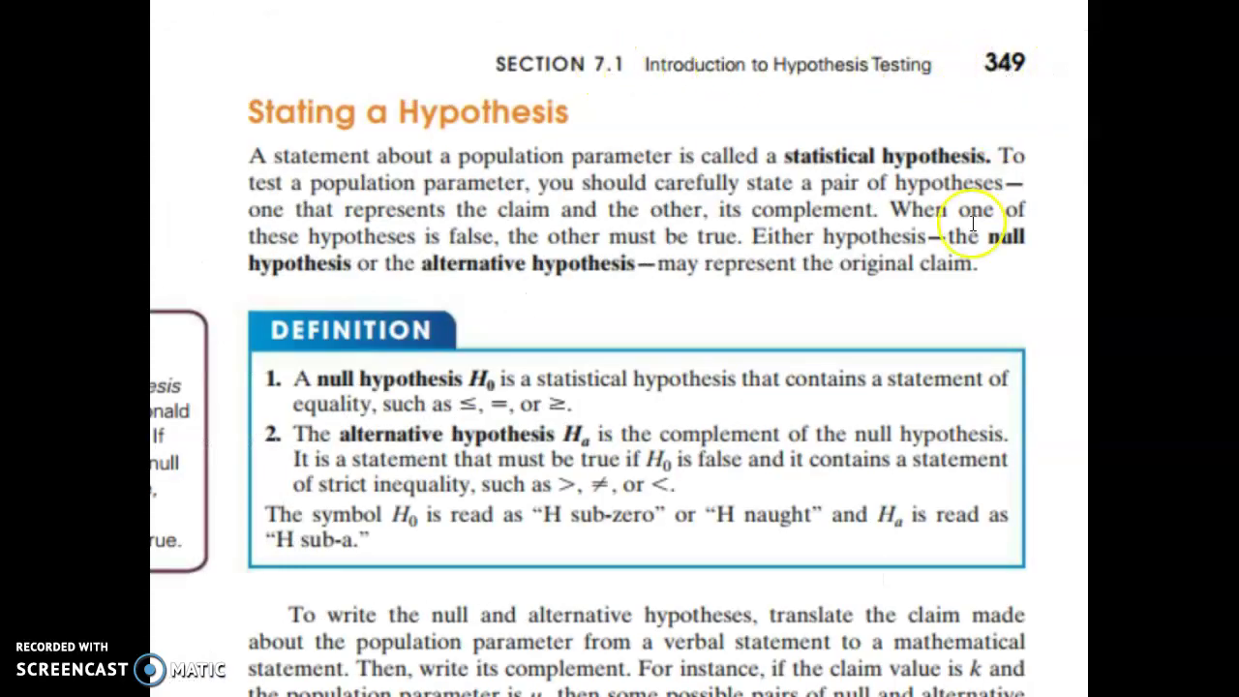
Scroll to section 7.1's table matching verbal statements to null and alternative hypotheses
{"action": "scroll", "coordinate": [968, 221], "scroll_direction": "down", "scroll_amount": 10}
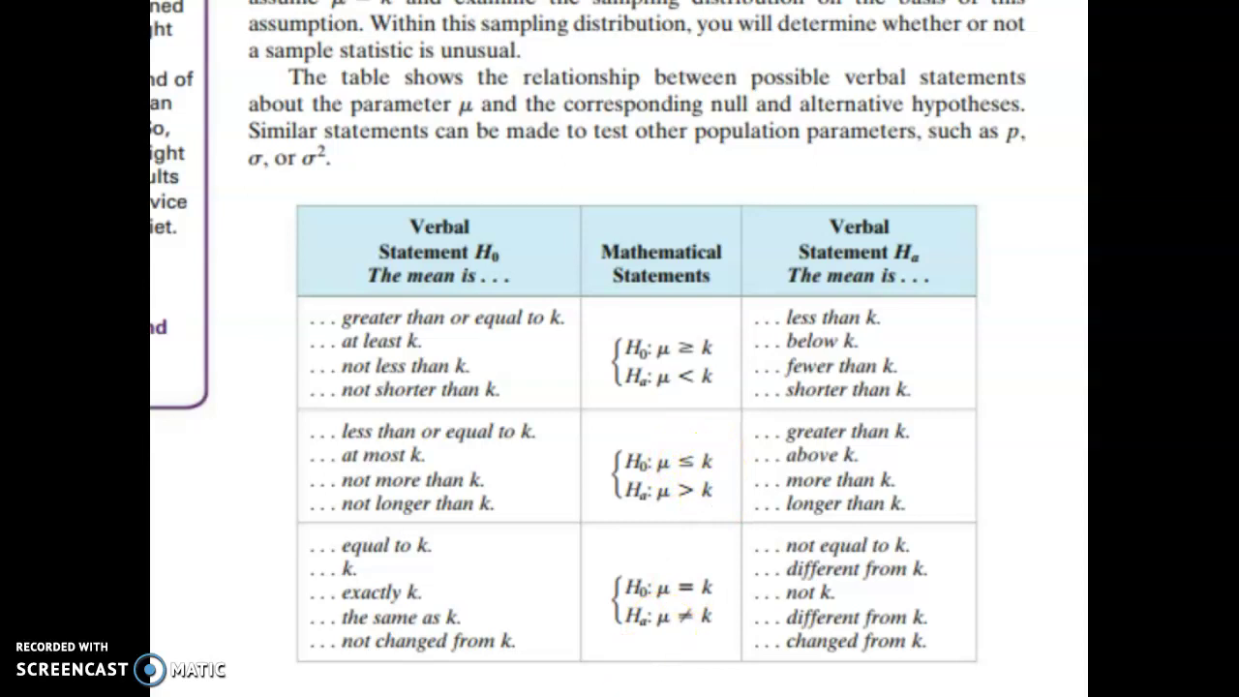
{"action": "key", "text": "alt+Tab"}
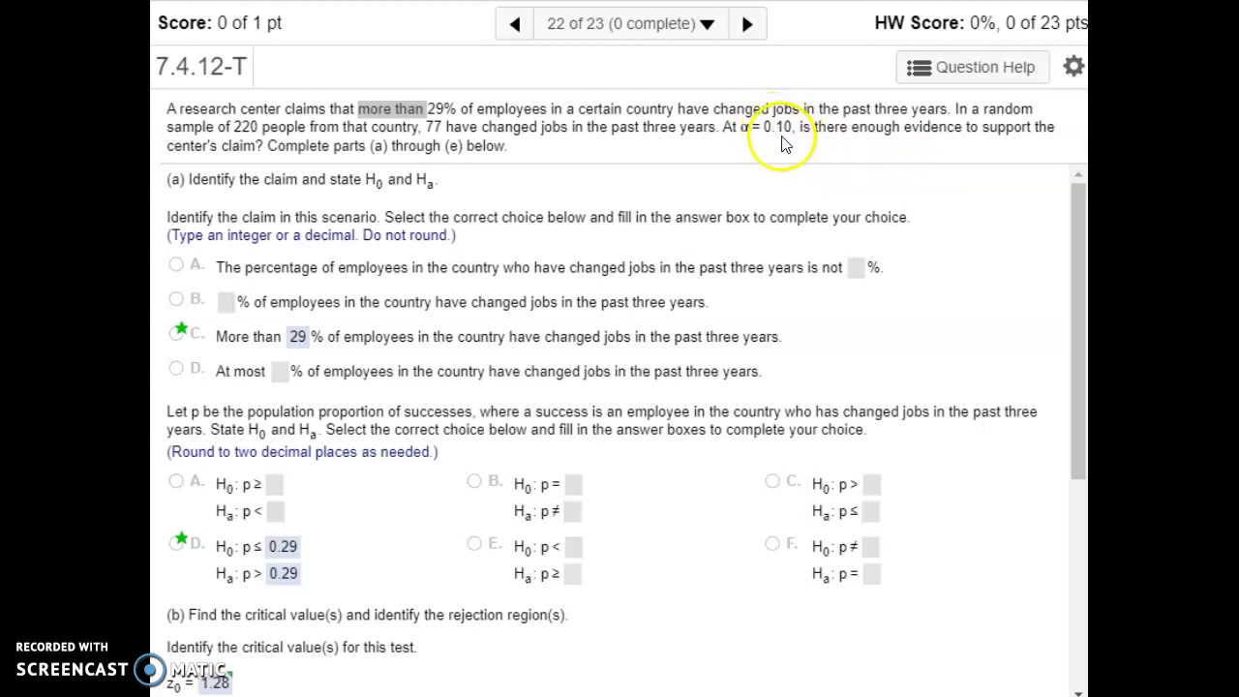
Recompute B3 as =NORM.S.INV(0.1), giving the critical value -1.28 for the job-change test
{"action": "key", "text": "alt+Tab"}
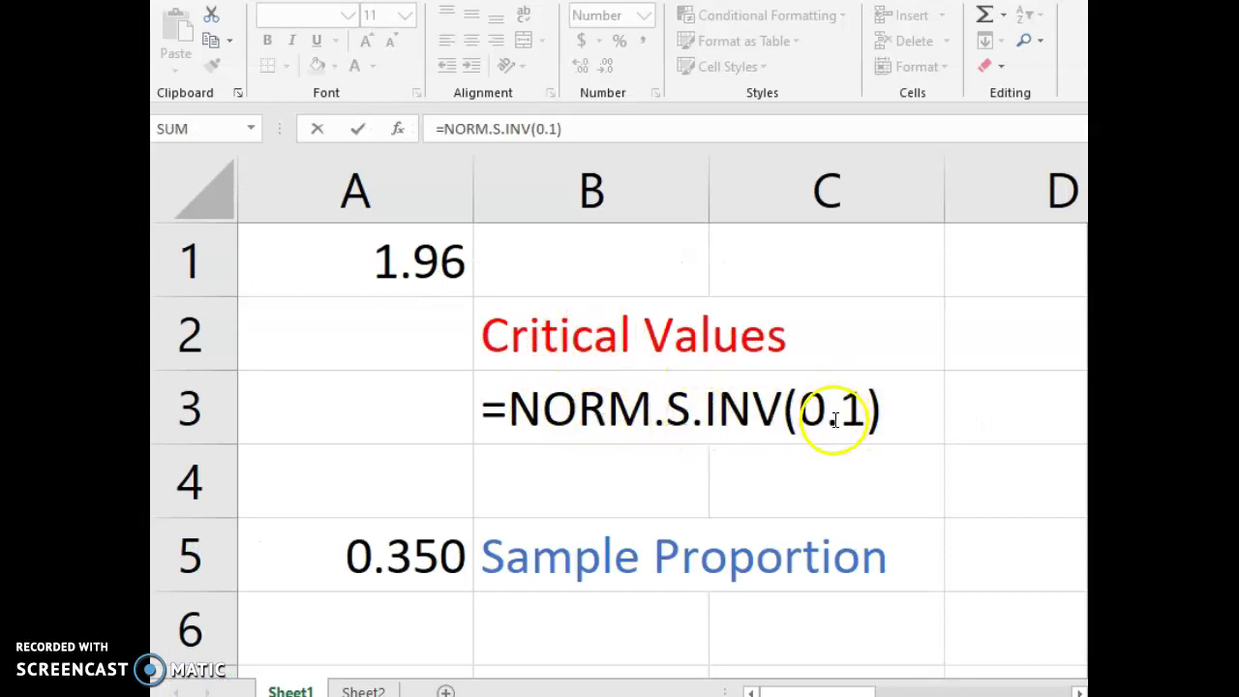
{"action": "double_click", "coordinate": [539, 413]}
{"action": "key", "text": "Return"}
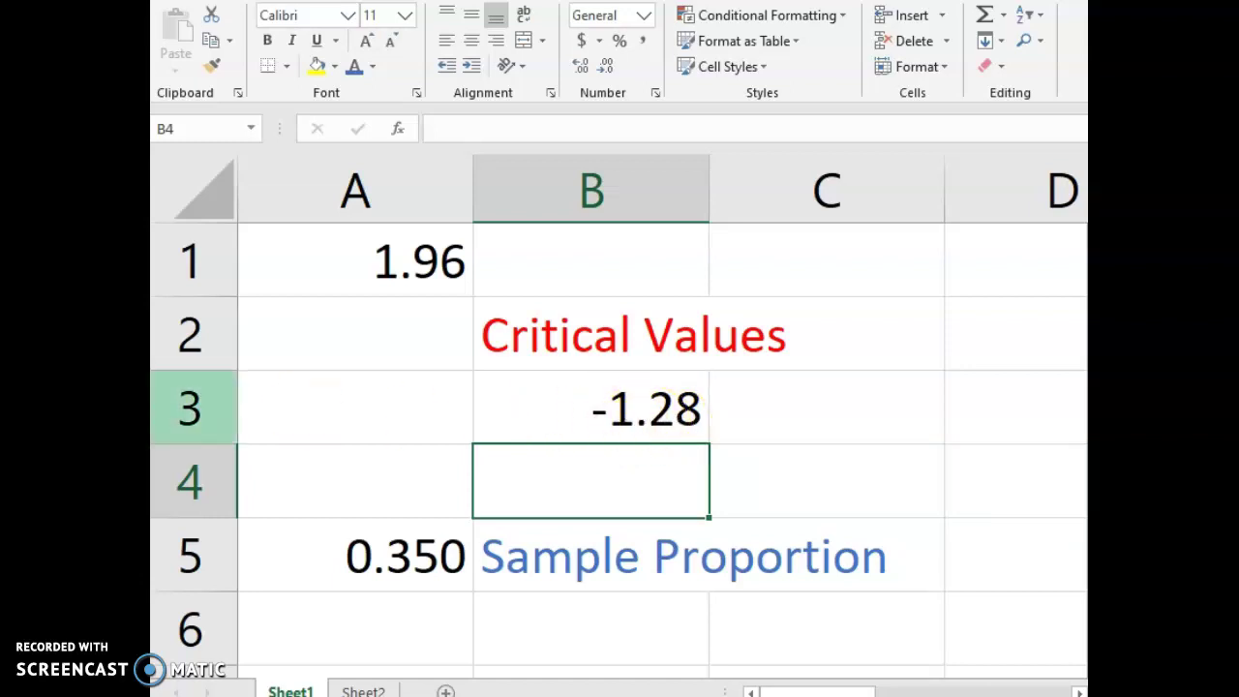
{"action": "key", "text": "alt+Tab"}
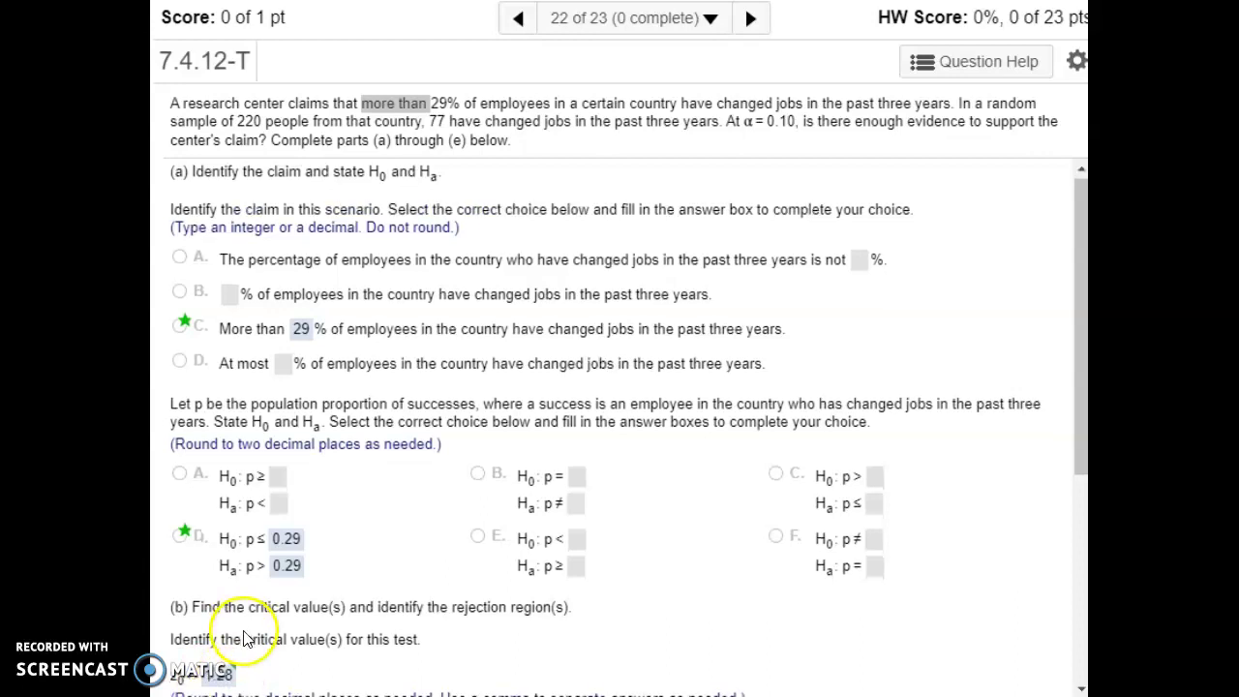
{"action": "scroll", "coordinate": [243, 643], "scroll_direction": "down", "scroll_amount": 2}
{"action": "scroll", "coordinate": [243, 587], "scroll_direction": "down", "scroll_amount": 4}
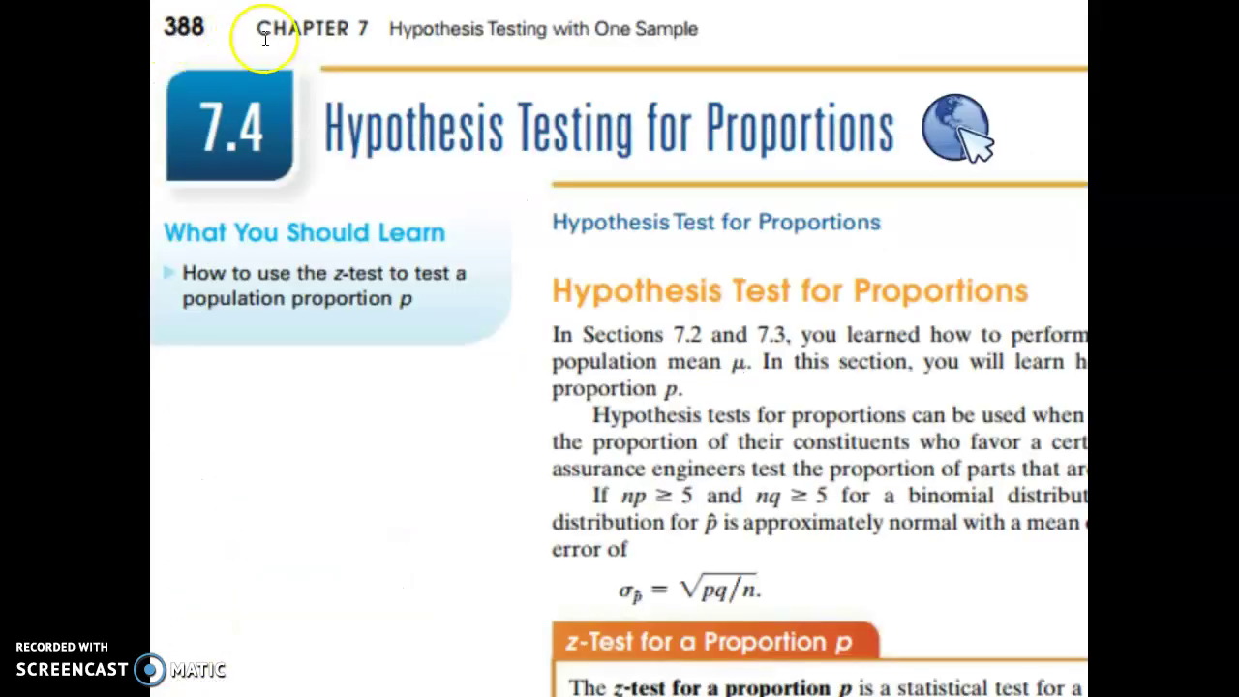
{"action": "scroll", "coordinate": [821, 280], "scroll_direction": "down", "scroll_amount": 5}
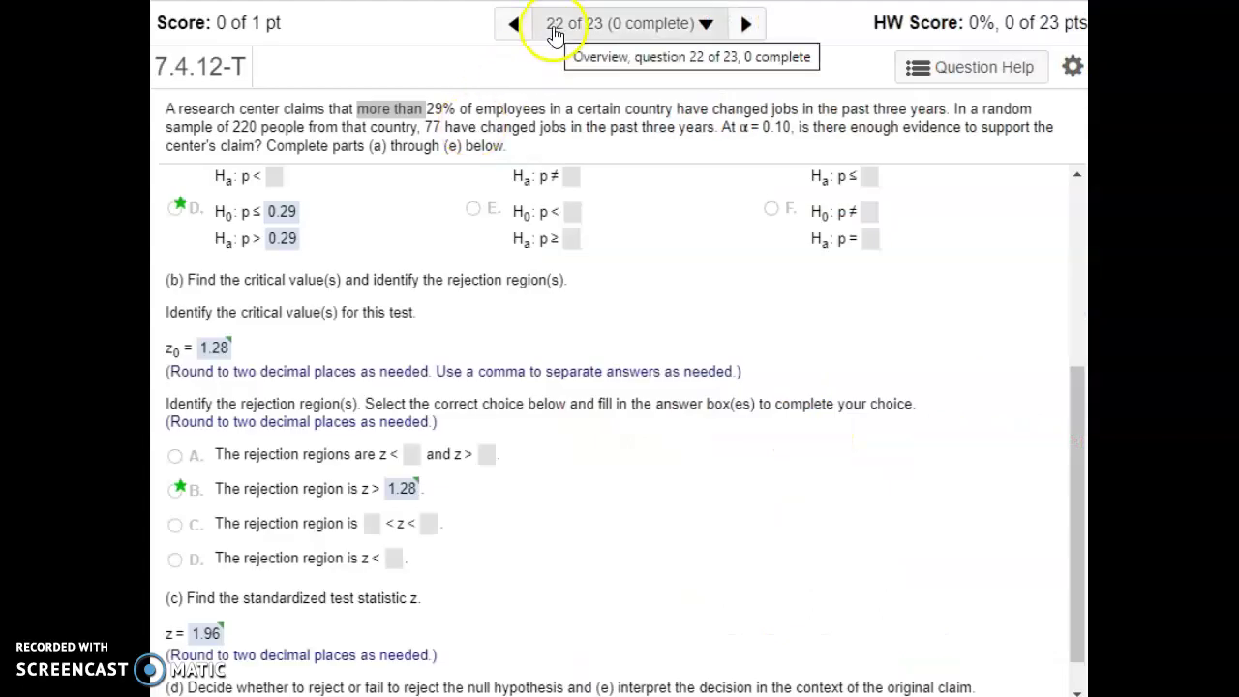
Clear the highlight on the claim wording in question 7.4.12-T
{"action": "left_click", "coordinate": [465, 115]}
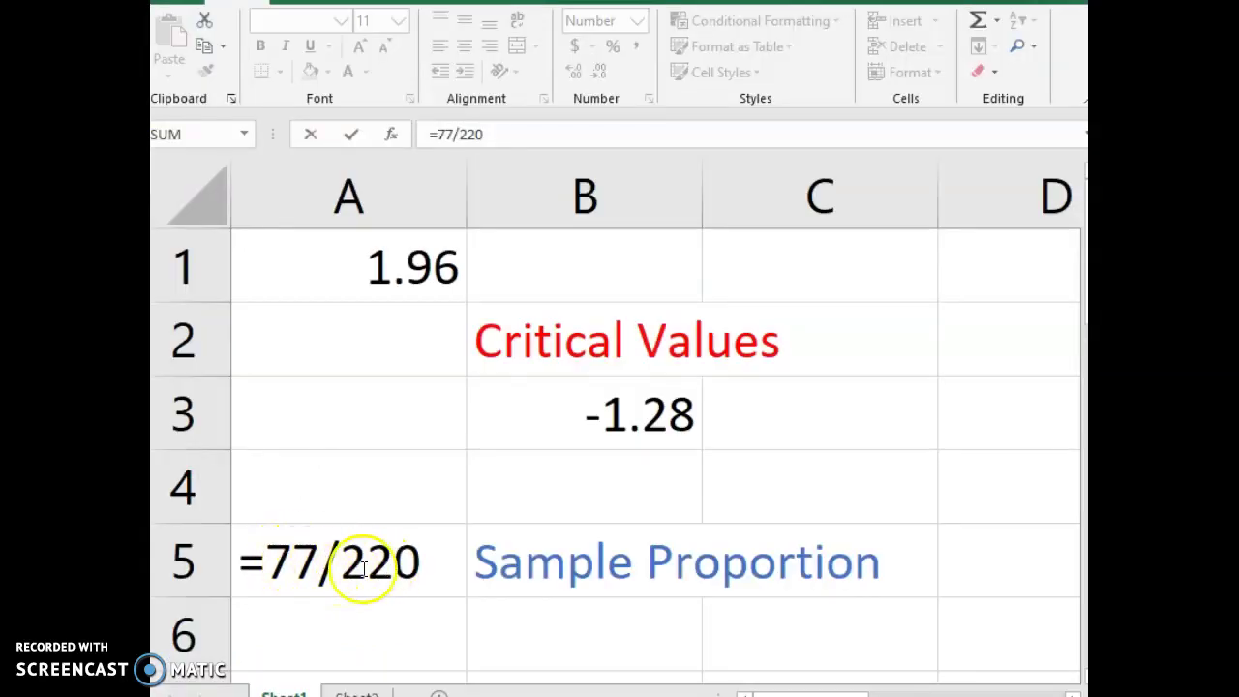
Commit A5 as 0.350 (77/220) and confirm A1's z formula with 0.35, 0.29 and 220 gives 1.96
{"action": "key", "text": "Return"}
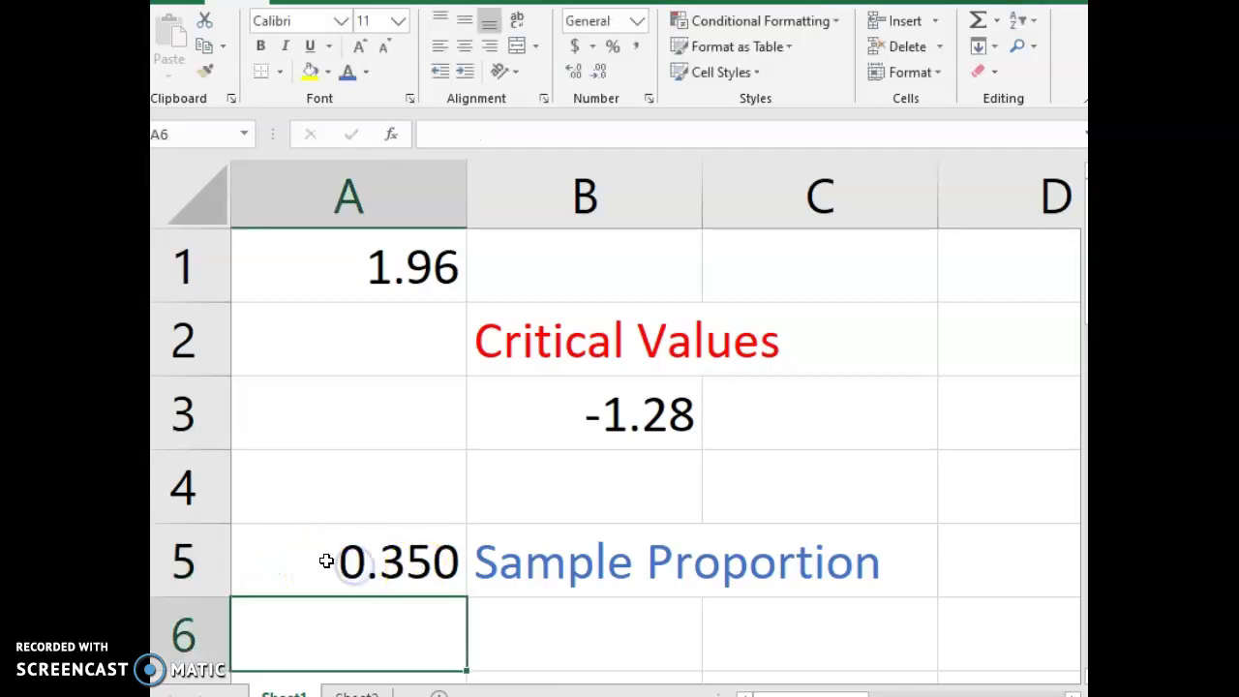
{"action": "left_click", "coordinate": [390, 264]}
{"action": "double_click", "coordinate": [374, 255]}
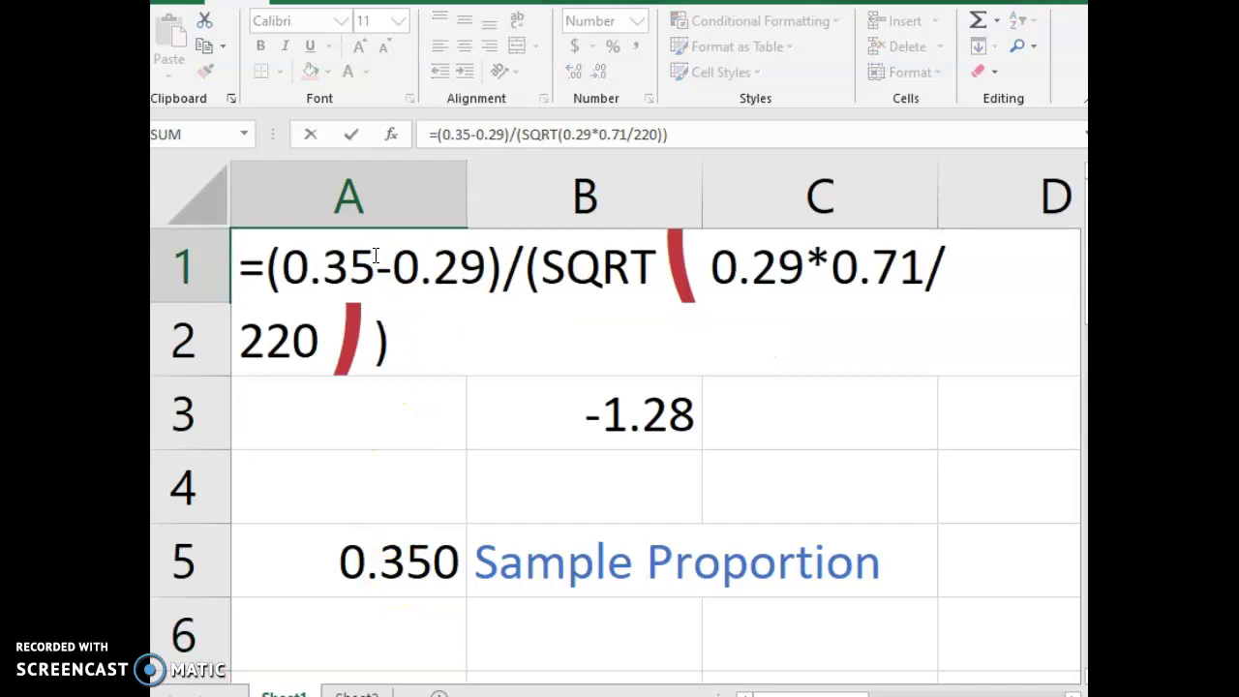
{"action": "key", "text": "Escape"}
{"action": "double_click", "coordinate": [360, 281]}
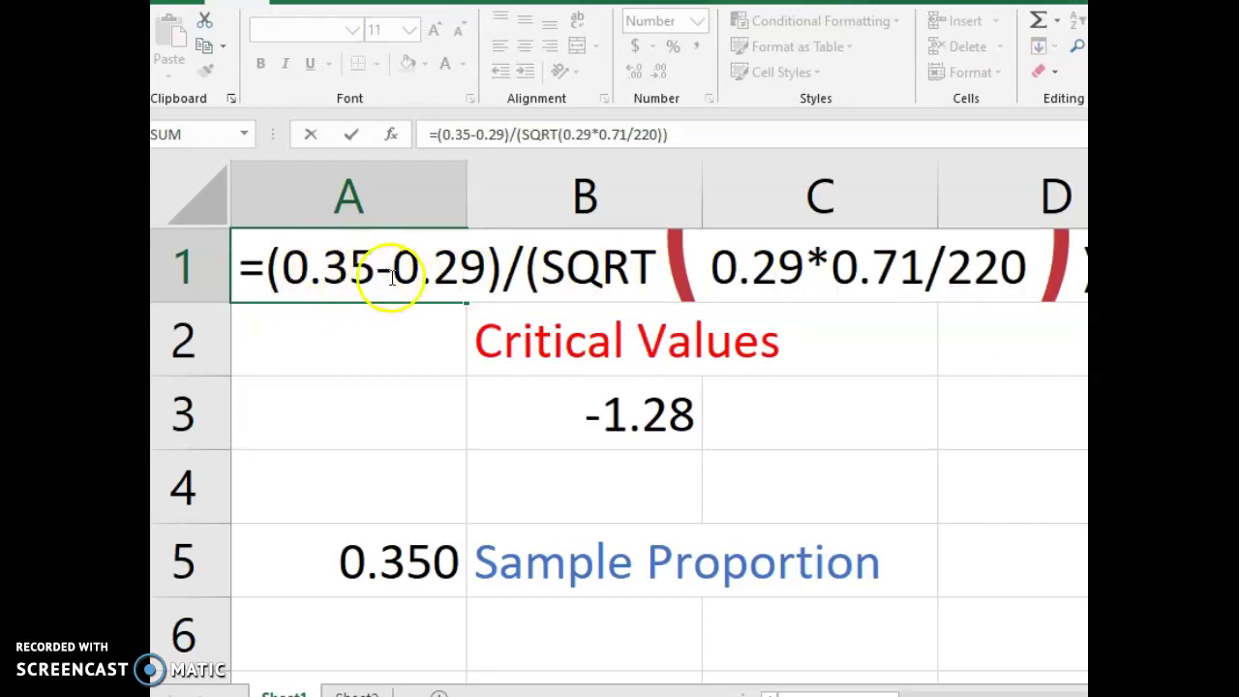
{"action": "left_click", "coordinate": [466, 271]}
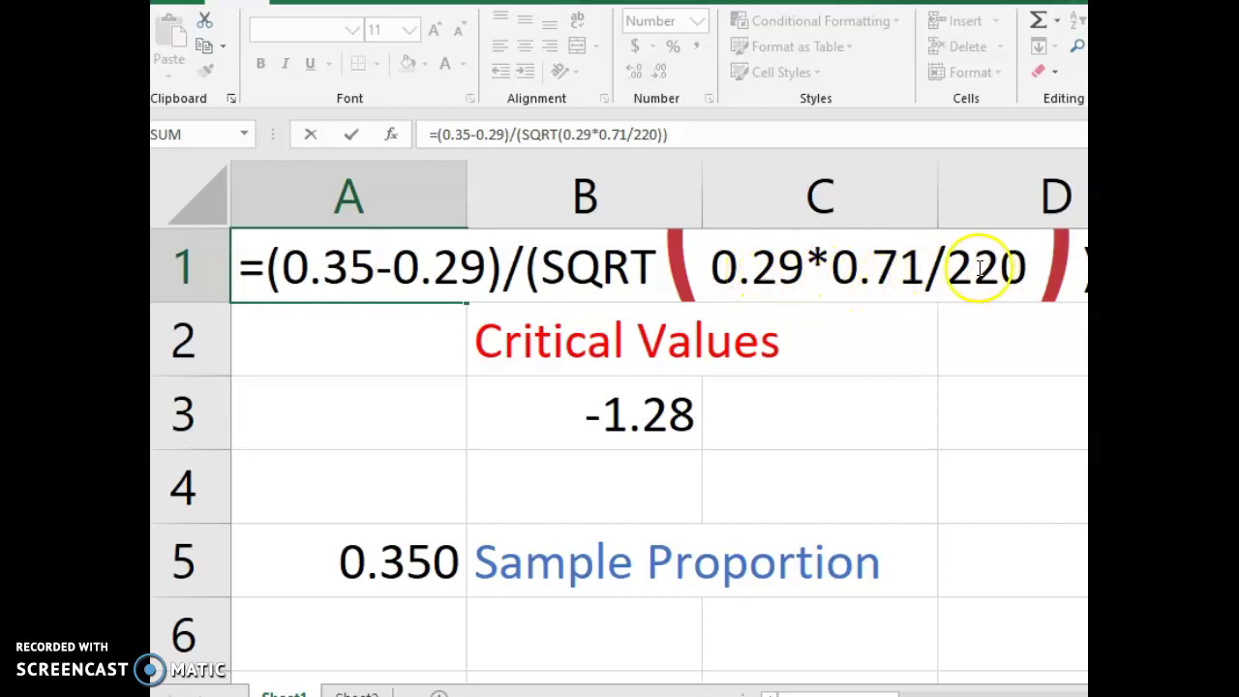
{"action": "key", "text": "Return"}
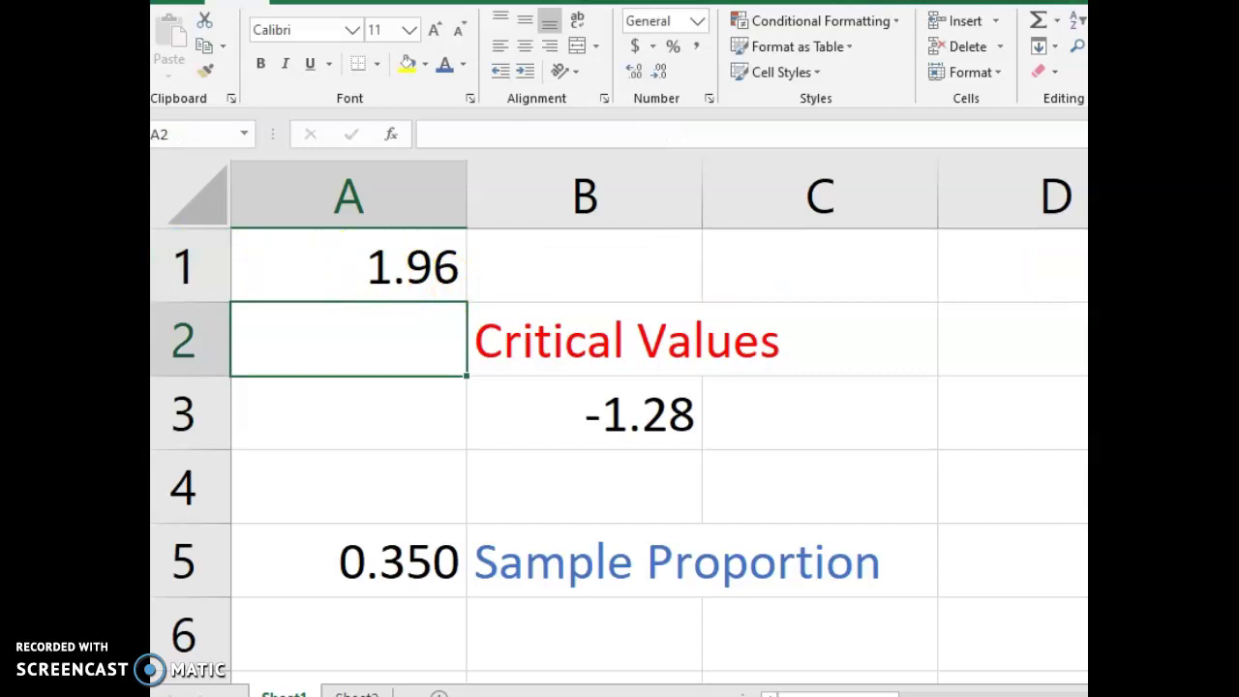
{"action": "key", "text": "alt+Tab"}
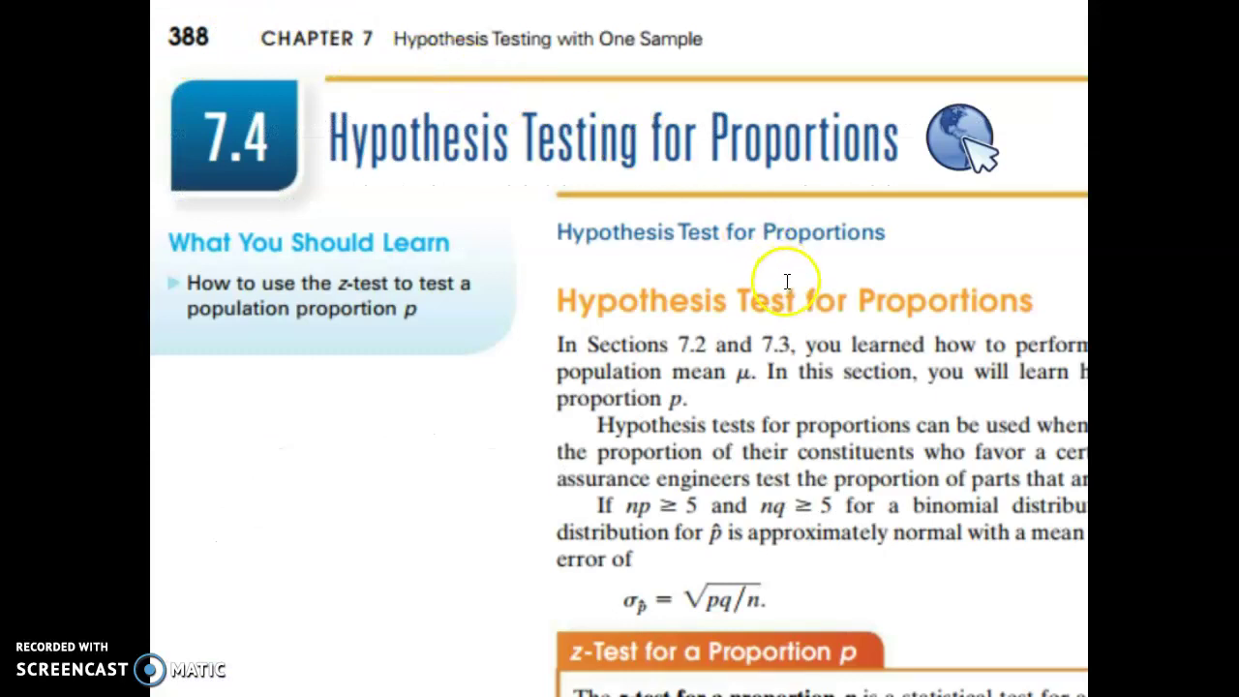
Scroll the textbook up through section 7.4, Hypothesis Testing for Proportions
{"action": "scroll", "coordinate": [783, 280], "scroll_direction": "up", "scroll_amount": 2}
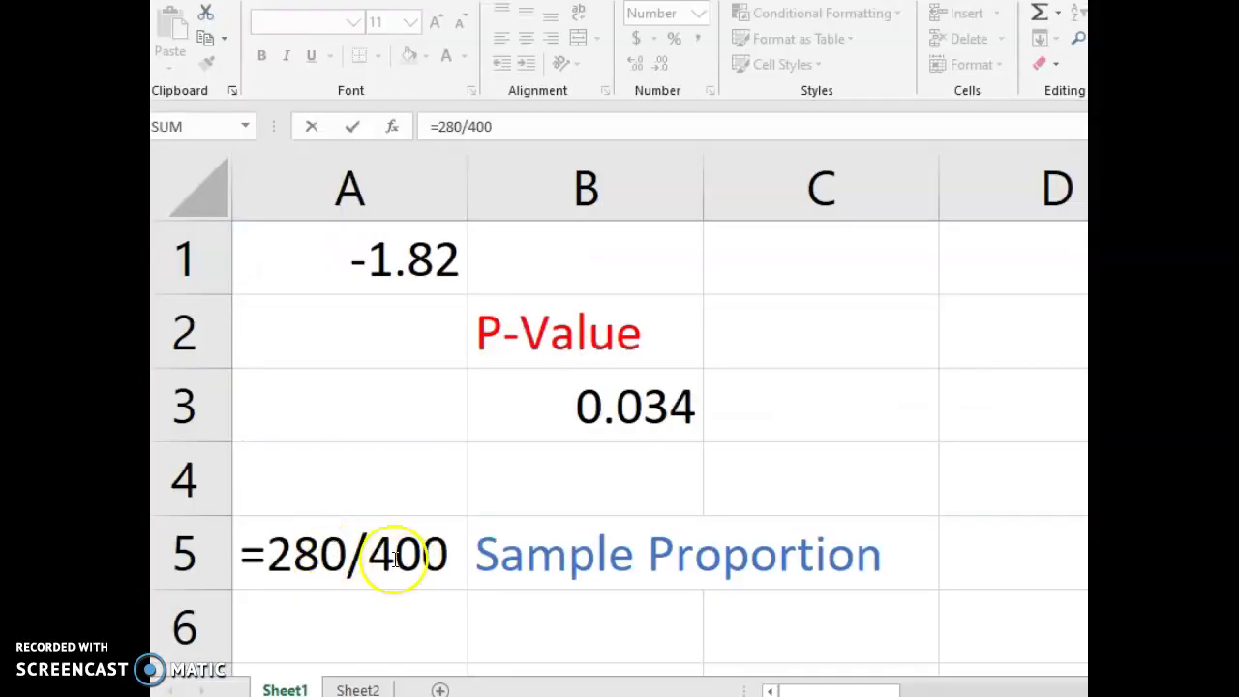
Enter =280/400 in A5 for 0.70, then commit A1's z formula against 0.74, giving -1.82
{"action": "left_click", "coordinate": [396, 554]}
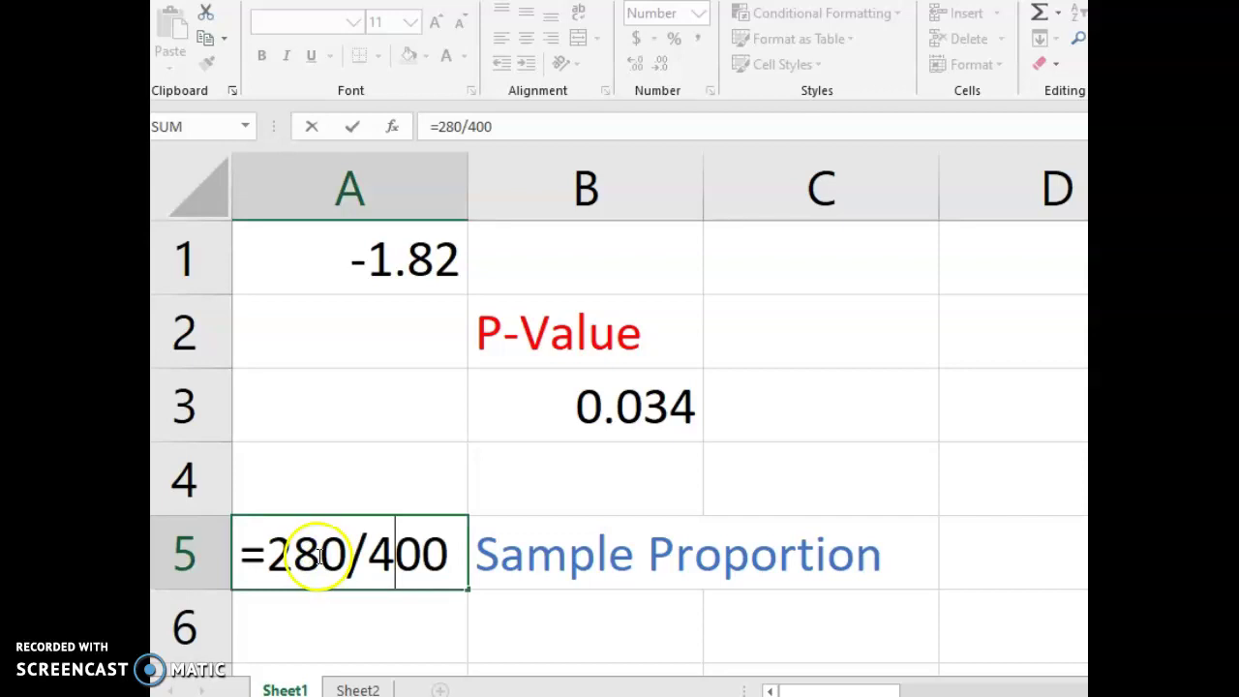
{"action": "key", "text": "Return"}
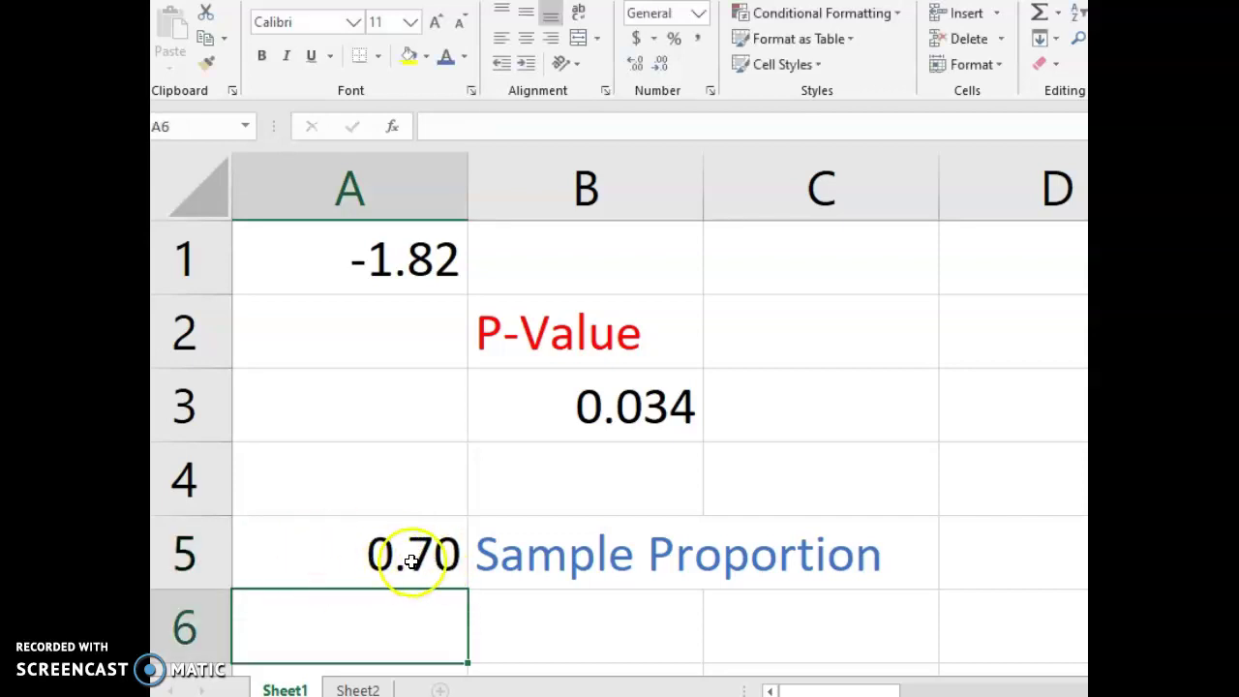
{"action": "left_click", "coordinate": [382, 259]}
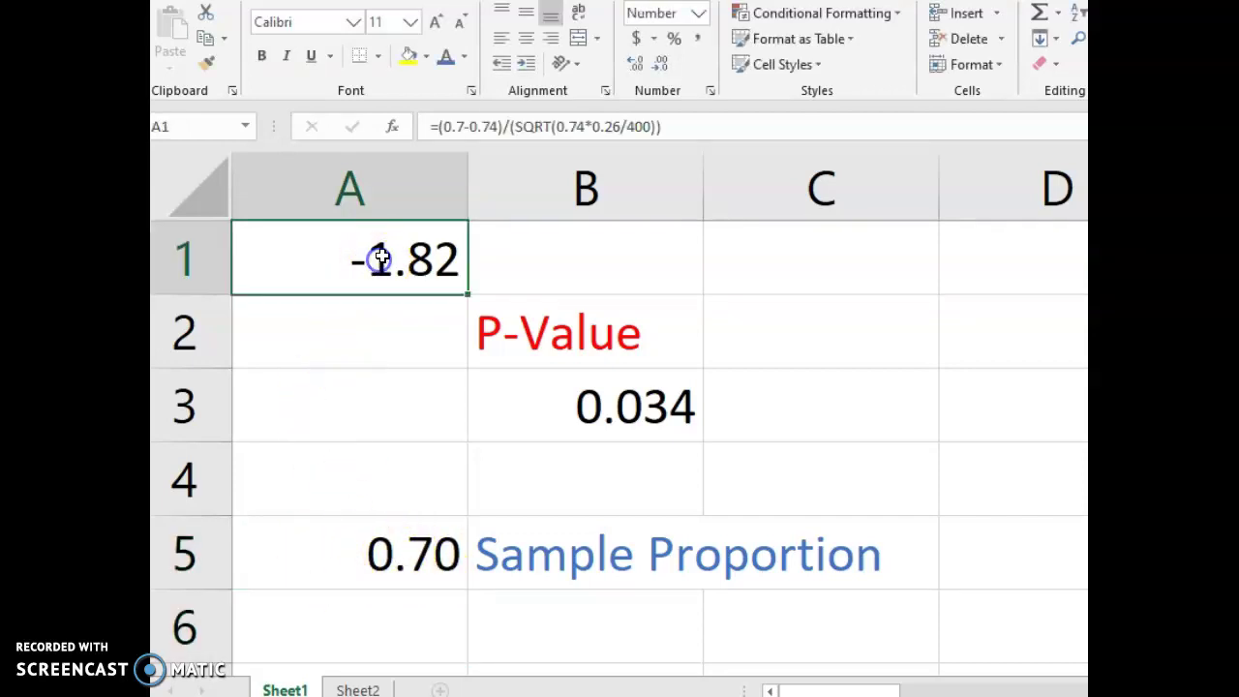
{"action": "double_click", "coordinate": [387, 252]}
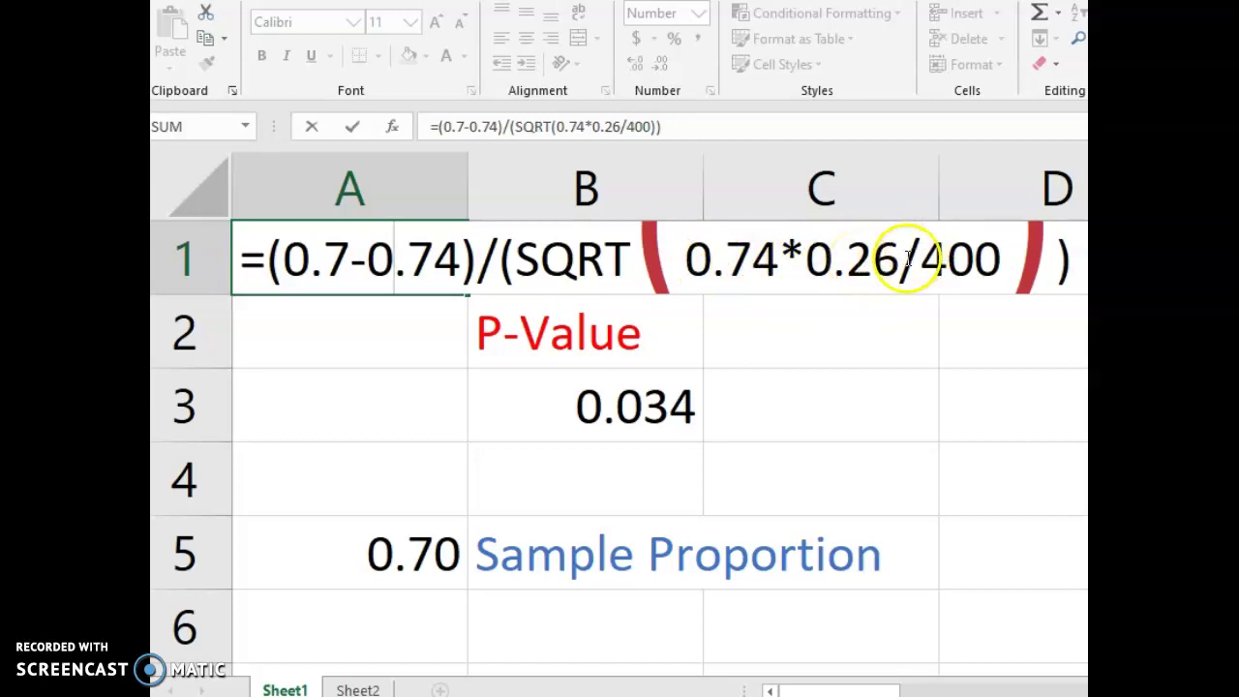
{"action": "left_click", "coordinate": [353, 257]}
{"action": "key", "text": "Return"}
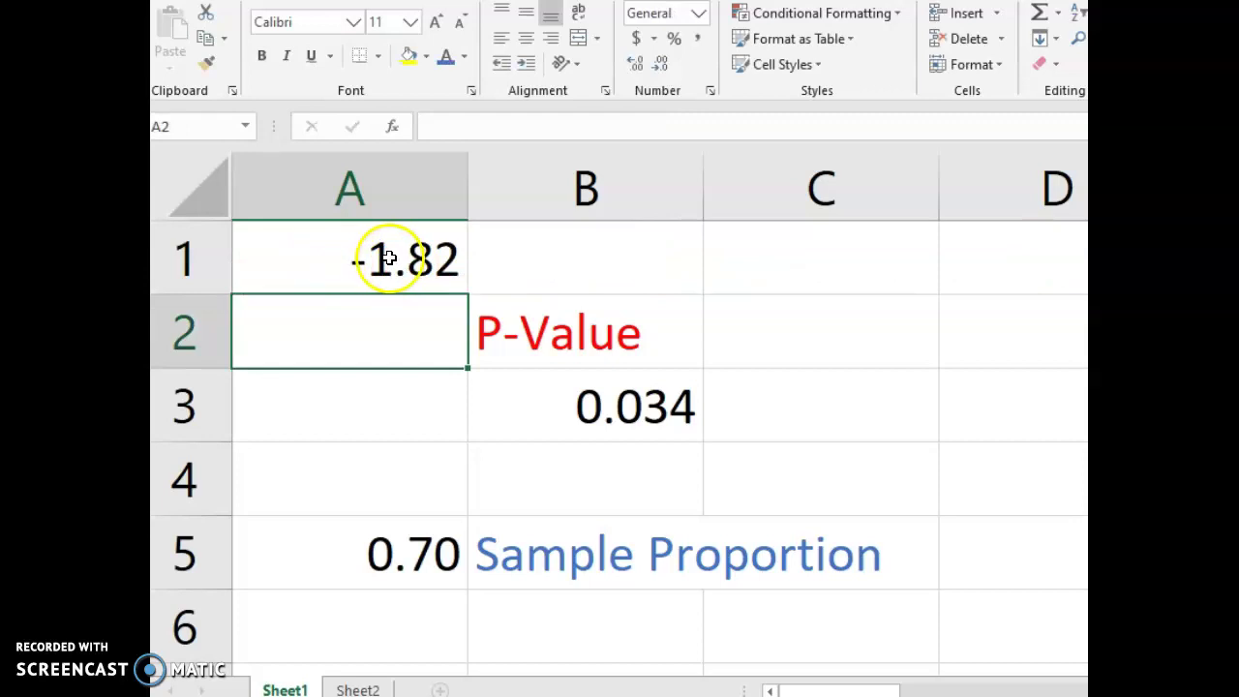
Compute the P-value 0.034 in B3 with =NORM.S.DIST(A1,TRUE), then return to MyStatLab
{"action": "left_click", "coordinate": [359, 258]}
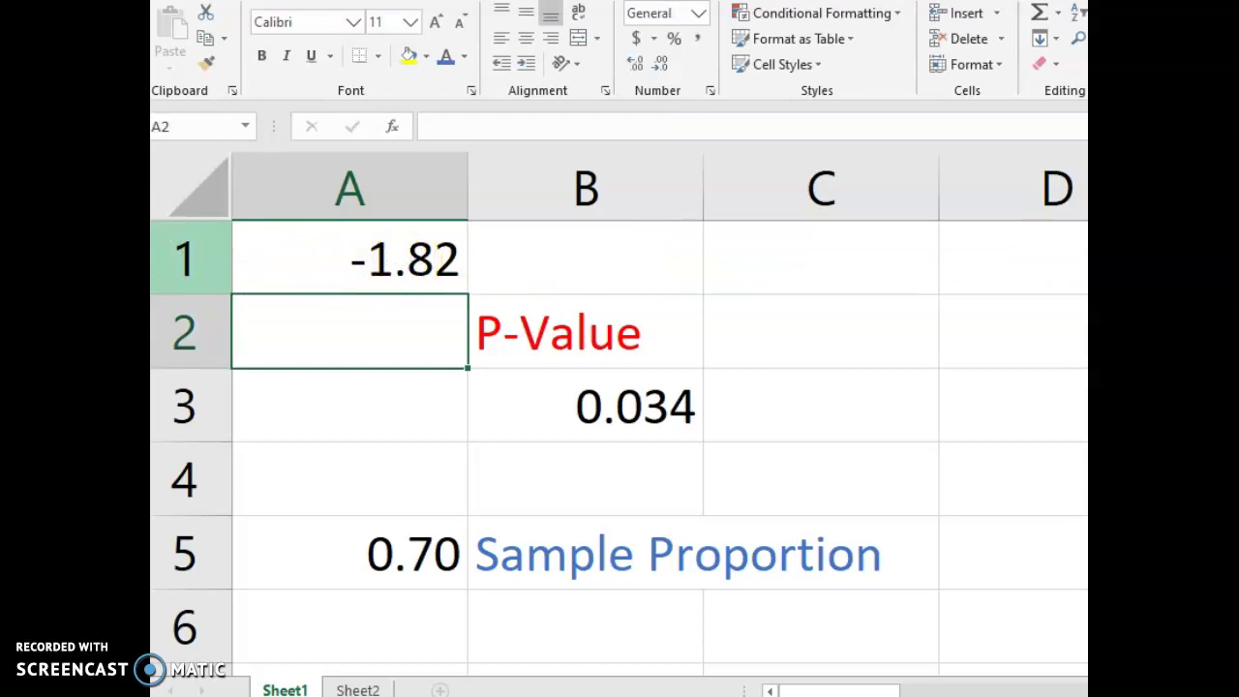
{"action": "double_click", "coordinate": [628, 401]}
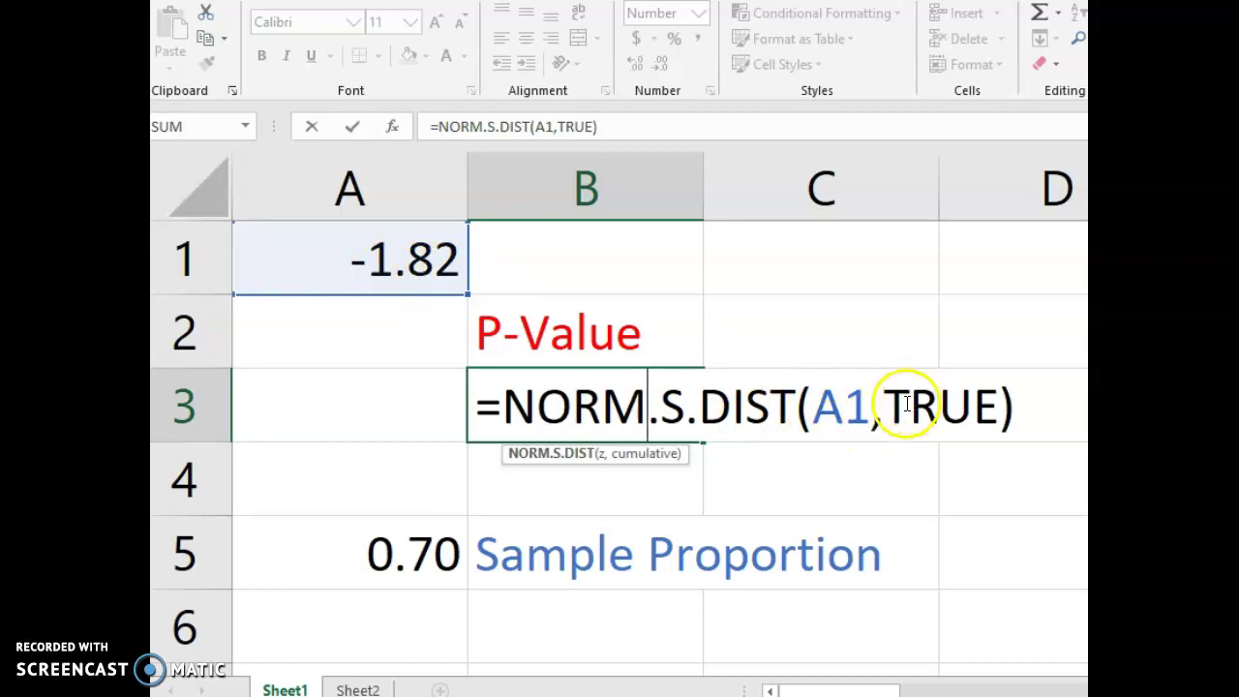
{"action": "key", "text": "Return"}
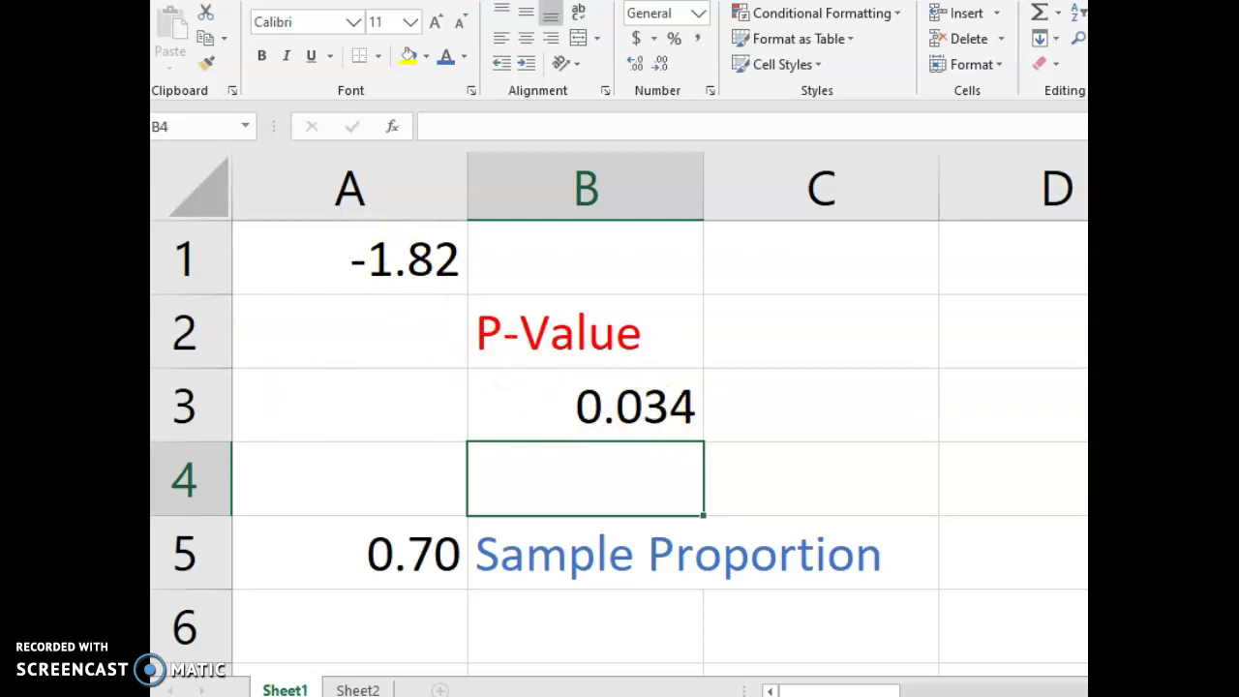
{"action": "key", "text": "alt+Tab"}
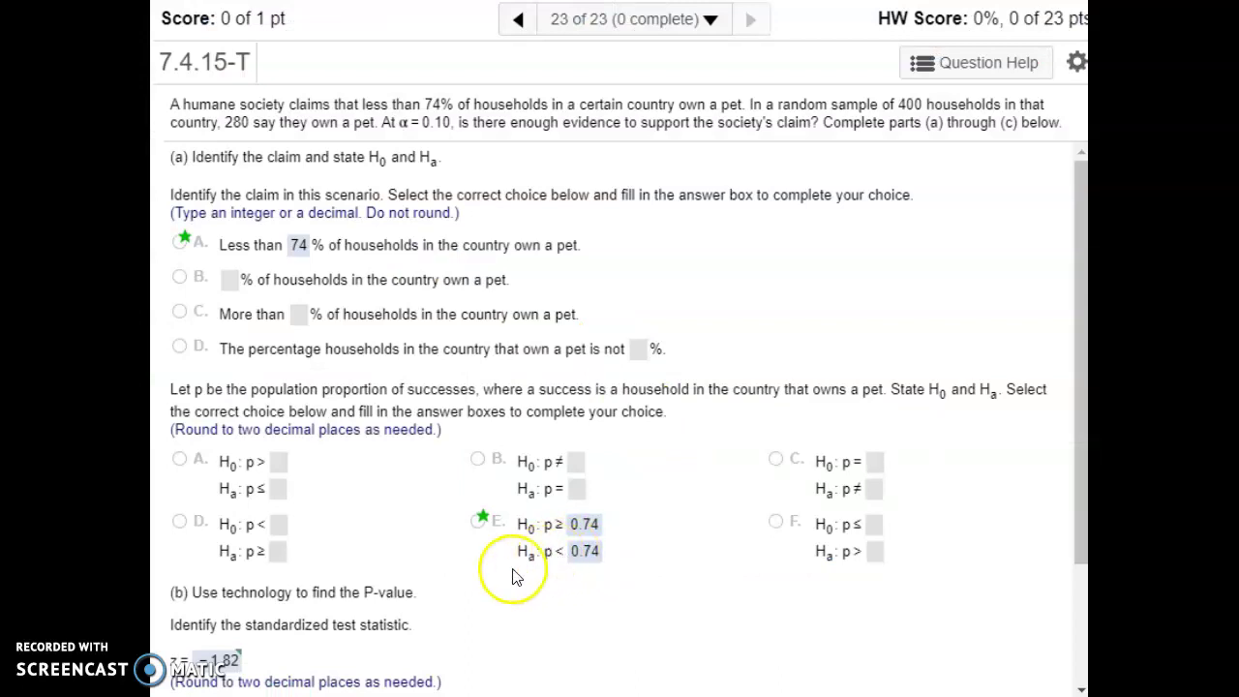
Scroll the MyStatLab question down to the P-value field and the part (c) conclusion
{"action": "scroll", "coordinate": [491, 581], "scroll_direction": "down", "scroll_amount": 3}
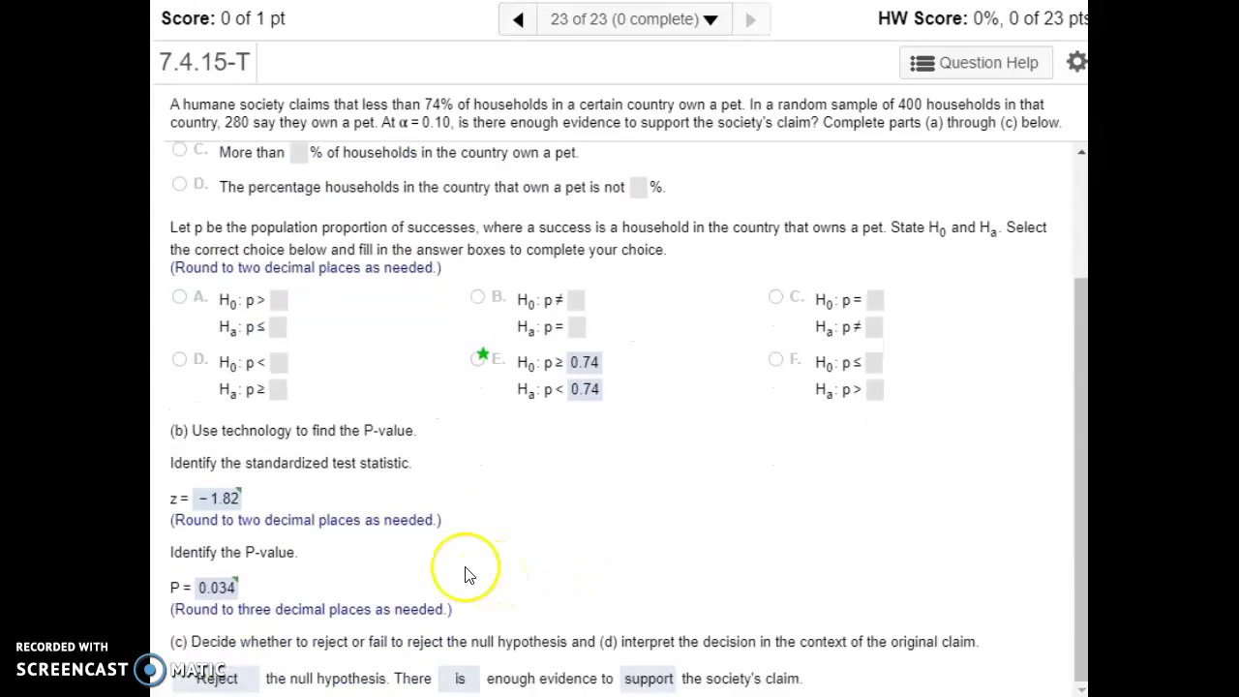